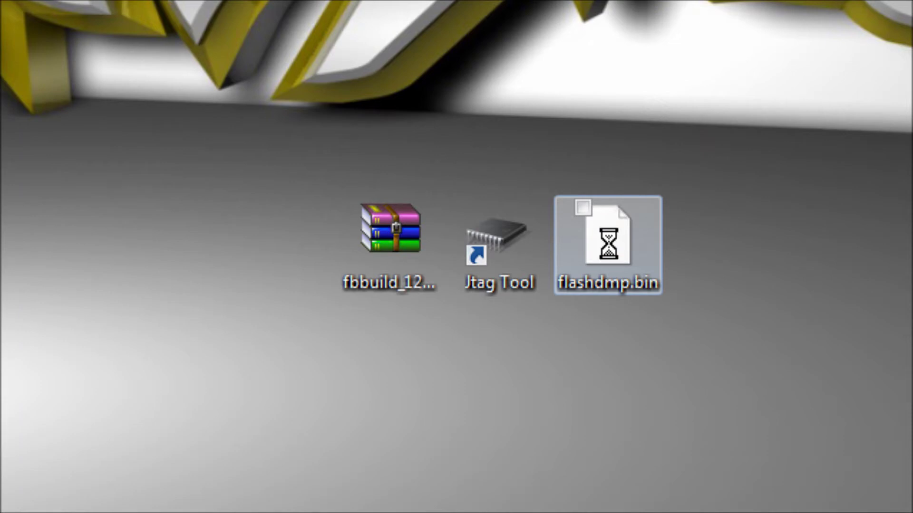
Browse the Fbbuild_12625 folder inside the fbbuild_12625 archive, then close WinRAR.
{"action": "left_click", "coordinate": [476, 257]}
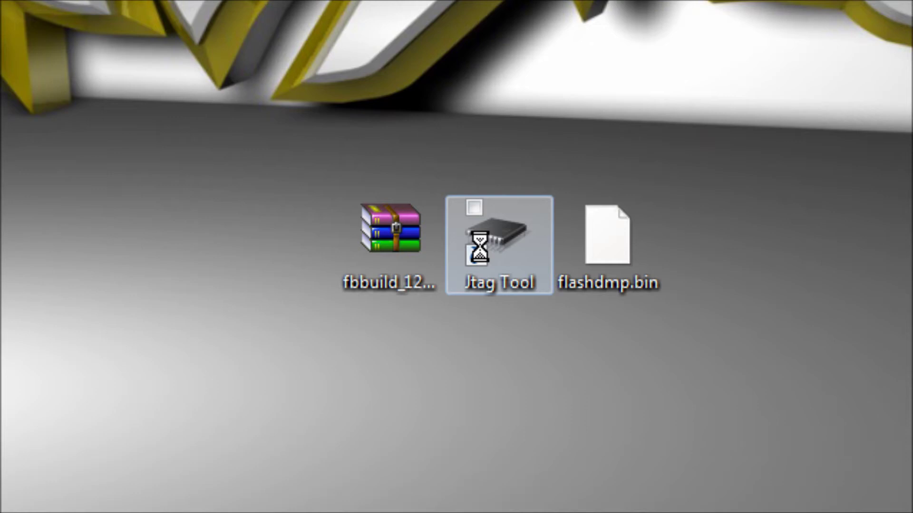
{"action": "left_click", "coordinate": [385, 228]}
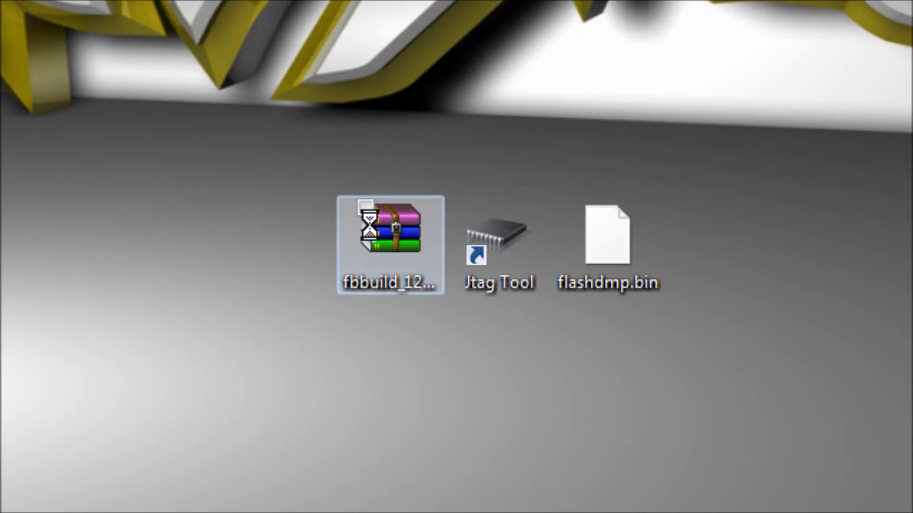
{"action": "left_click", "coordinate": [506, 242]}
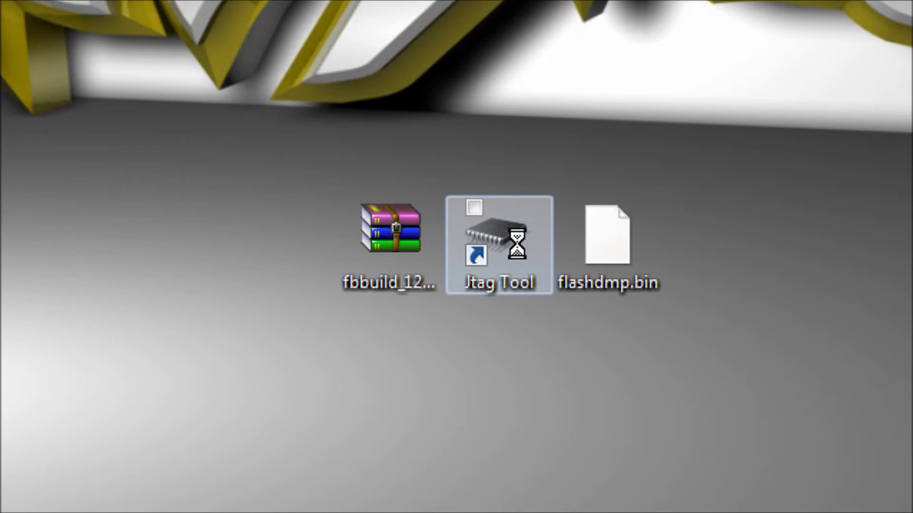
{"action": "left_click", "coordinate": [385, 236]}
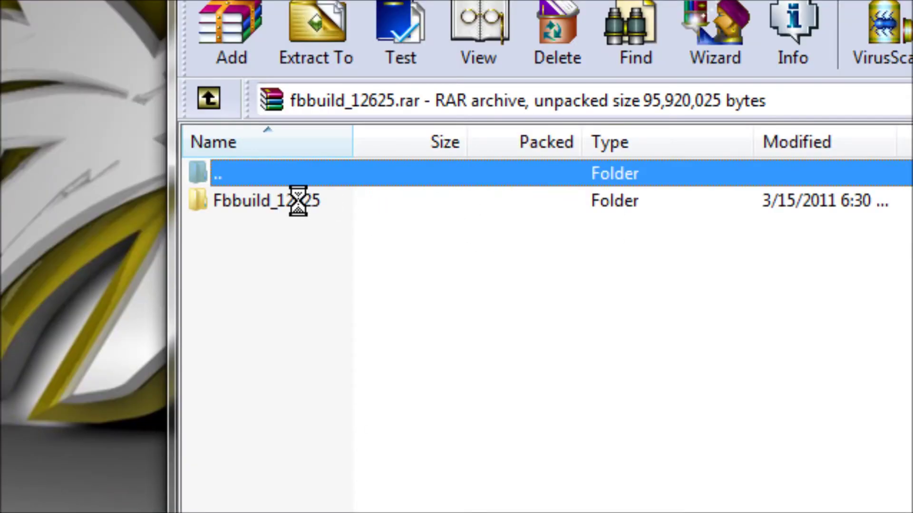
{"action": "double_click", "coordinate": [295, 201]}
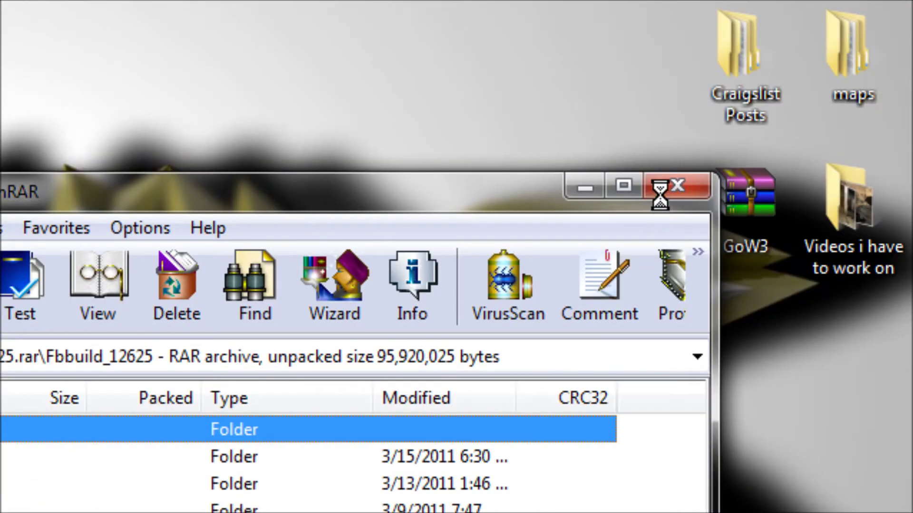
{"action": "left_click", "coordinate": [663, 190]}
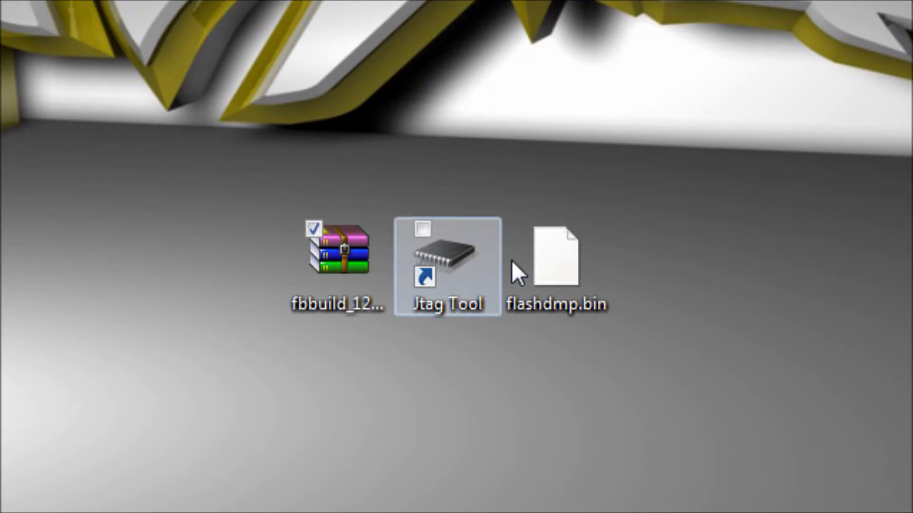
Launch Jtag Tool with USB as device type and Xenon as console type.
{"action": "left_click", "coordinate": [436, 242]}
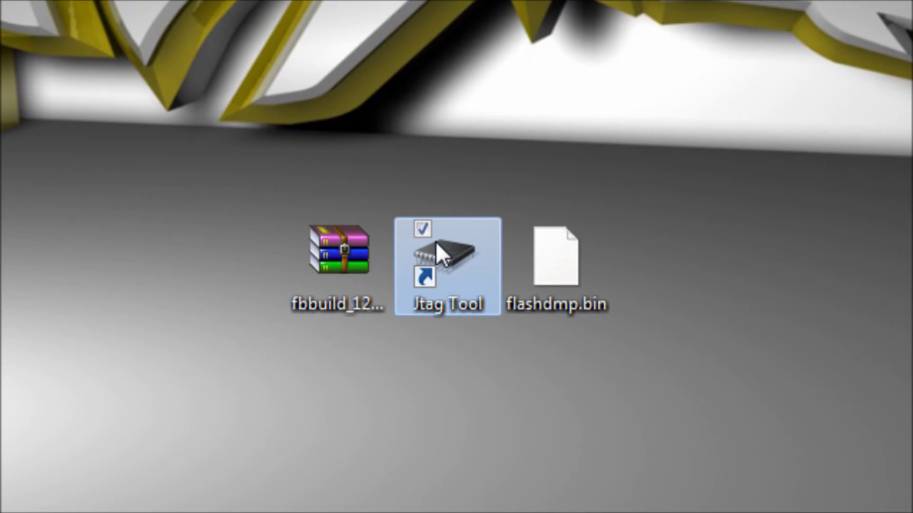
{"action": "double_click", "coordinate": [436, 241]}
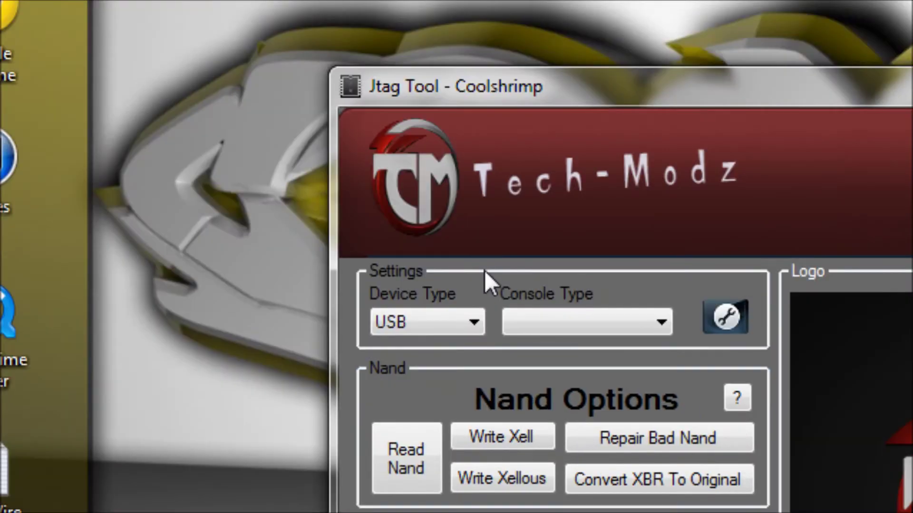
{"action": "left_click", "coordinate": [468, 322]}
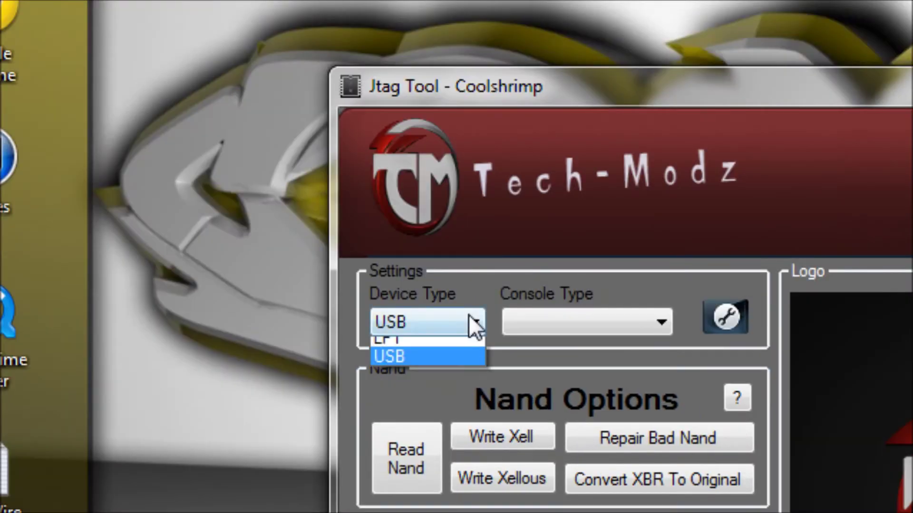
{"action": "left_click", "coordinate": [420, 366]}
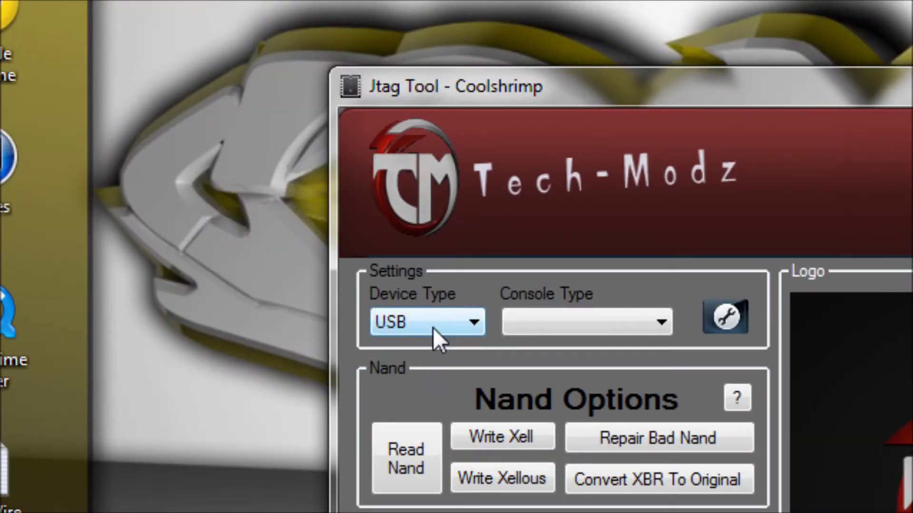
{"action": "left_click", "coordinate": [635, 326]}
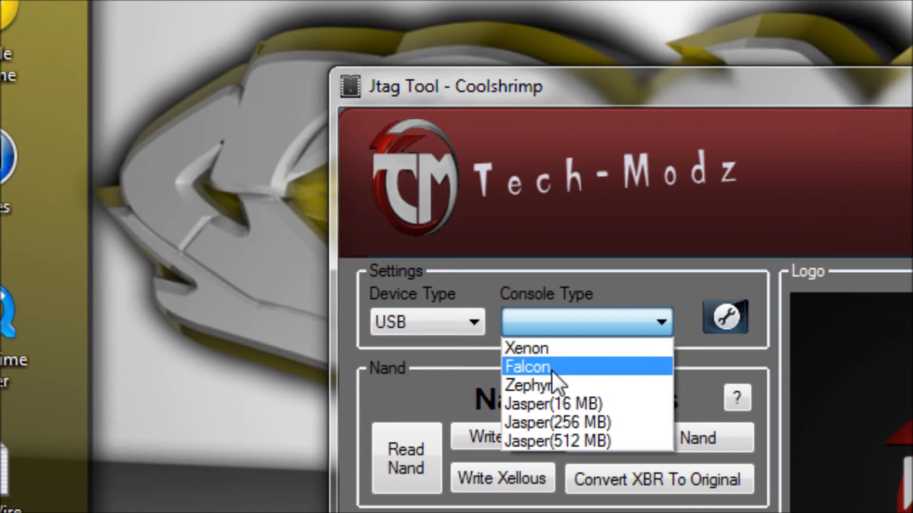
{"action": "left_click", "coordinate": [545, 349]}
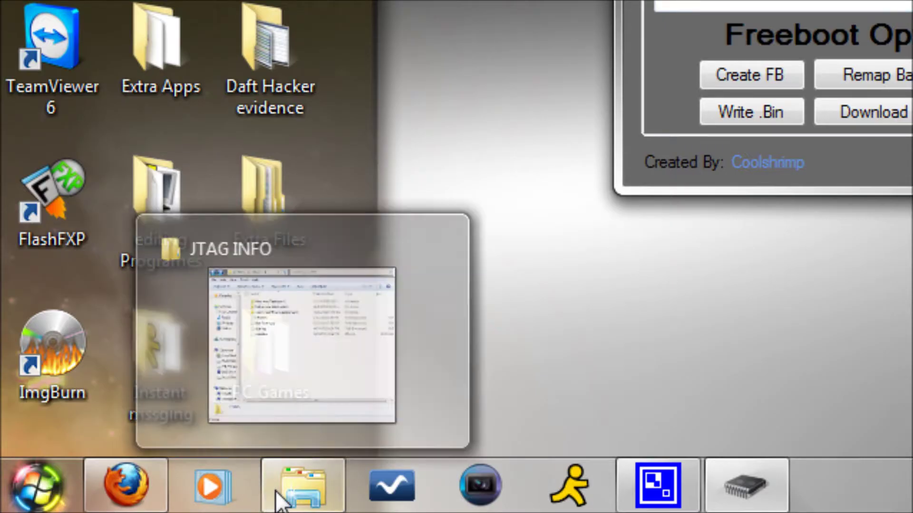
{"action": "left_click", "coordinate": [282, 499]}
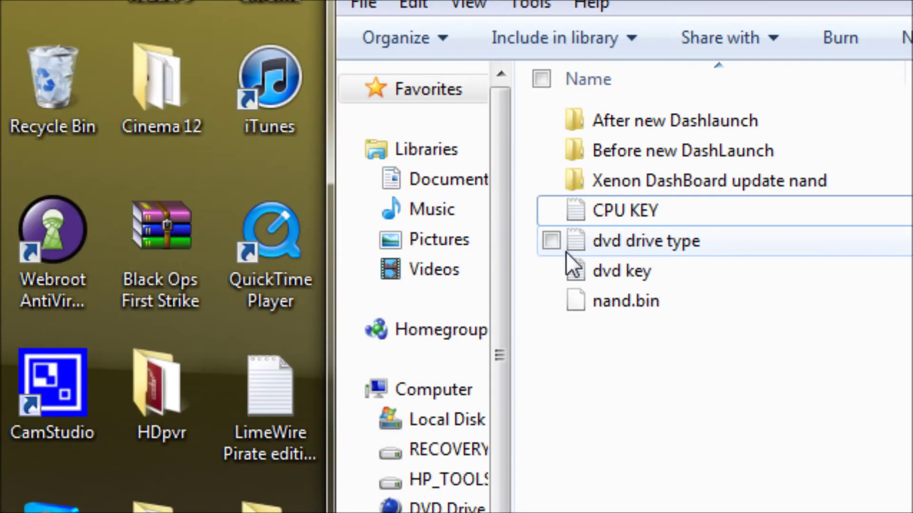
{"action": "left_click", "coordinate": [638, 209]}
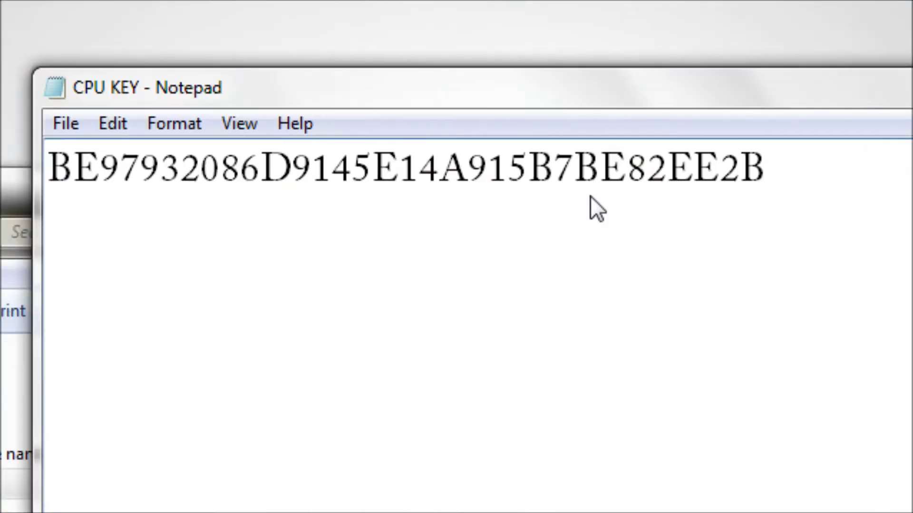
{"action": "left_click_drag", "start_coordinate": [568, 173], "coordinate": [317, 193]}
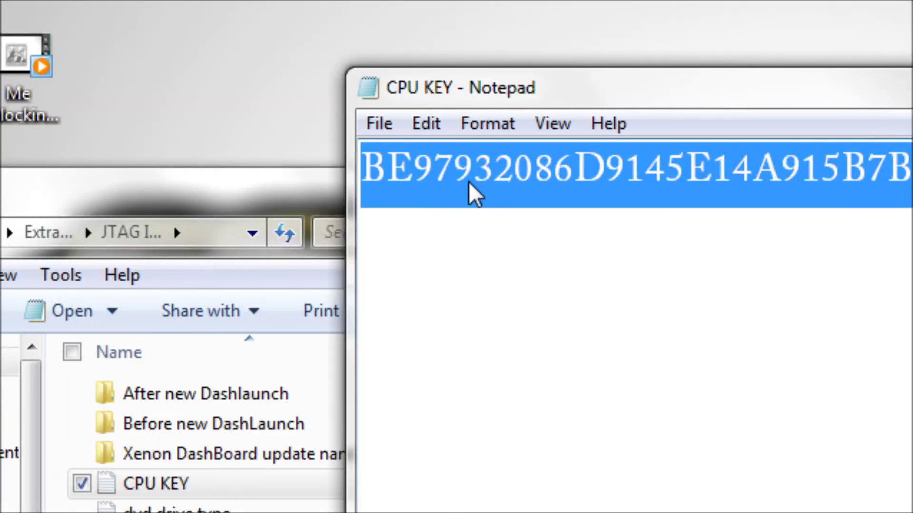
{"action": "right_click", "coordinate": [469, 184]}
{"action": "left_click", "coordinate": [551, 265]}
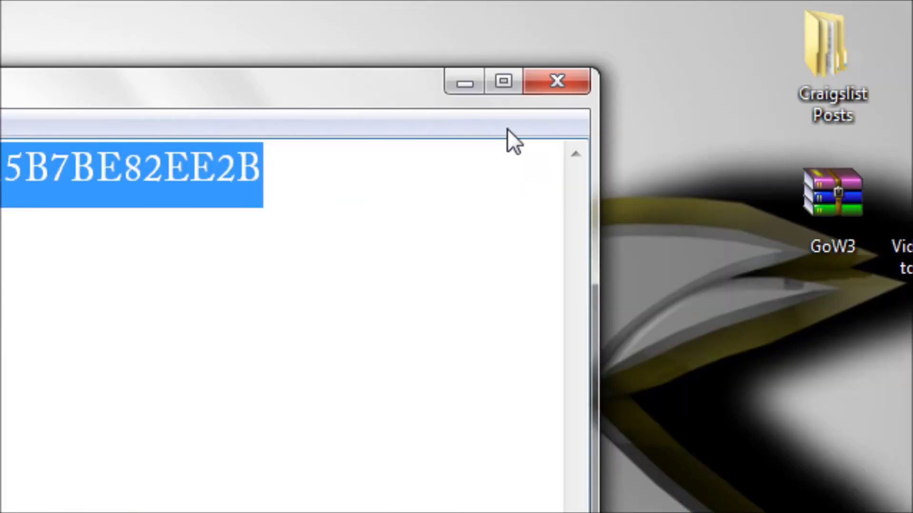
{"action": "left_click", "coordinate": [556, 81]}
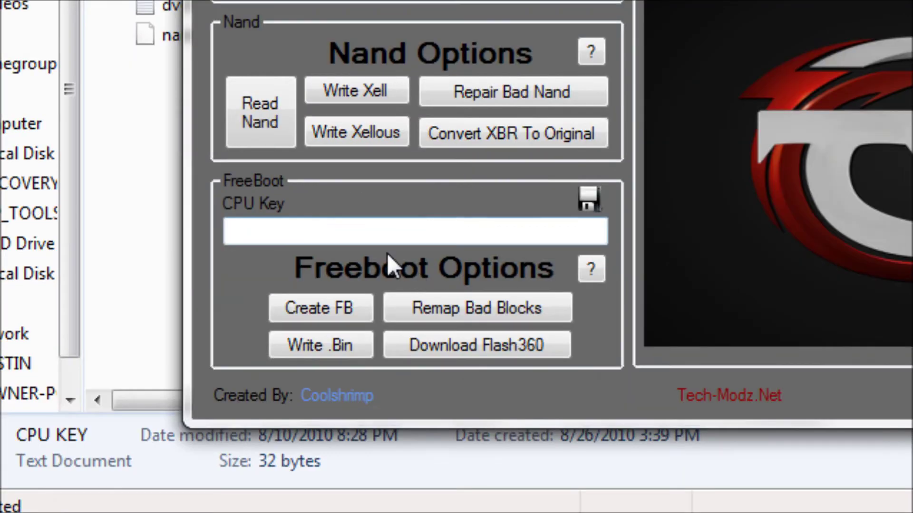
Paste the copied CPU key into the Jtag Tool CPU Key field.
{"action": "left_click", "coordinate": [378, 232]}
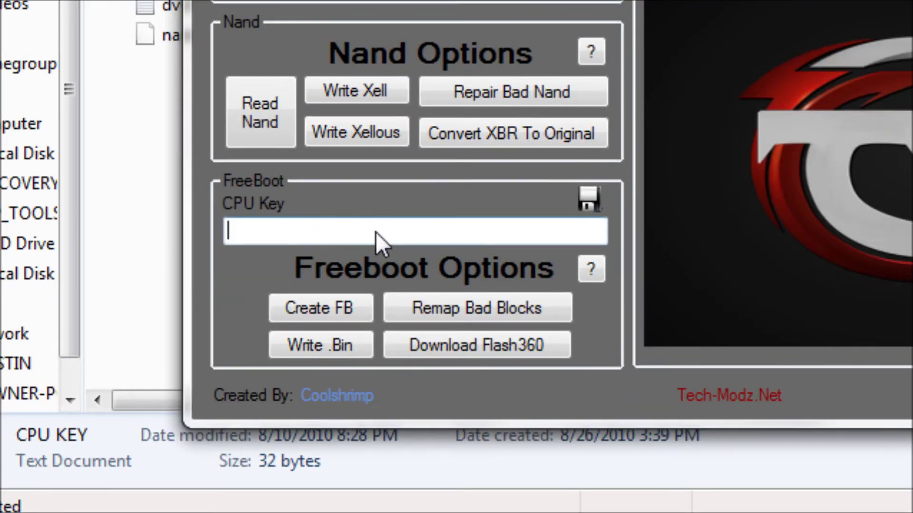
{"action": "right_click", "coordinate": [376, 232]}
{"action": "left_click", "coordinate": [487, 226]}
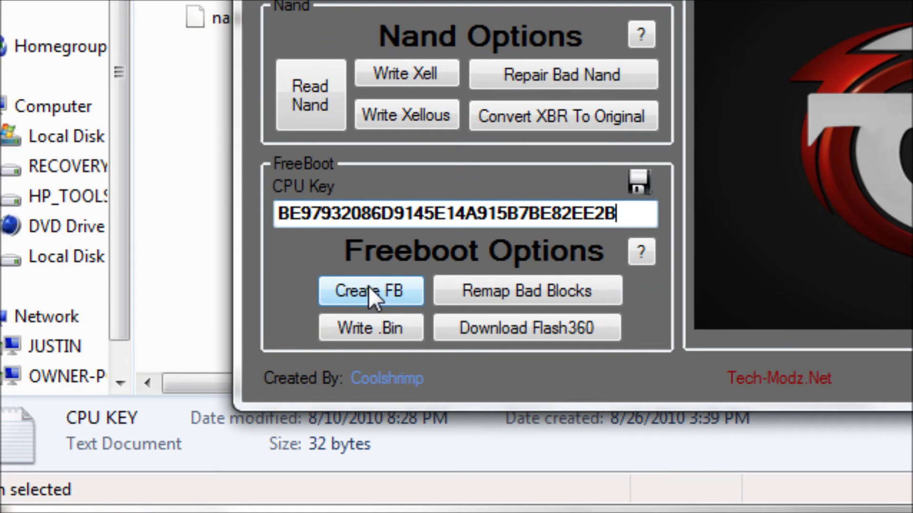
Start Create FB using flashdmp.bin from the Desktop as the nand file.
{"action": "left_click", "coordinate": [368, 286]}
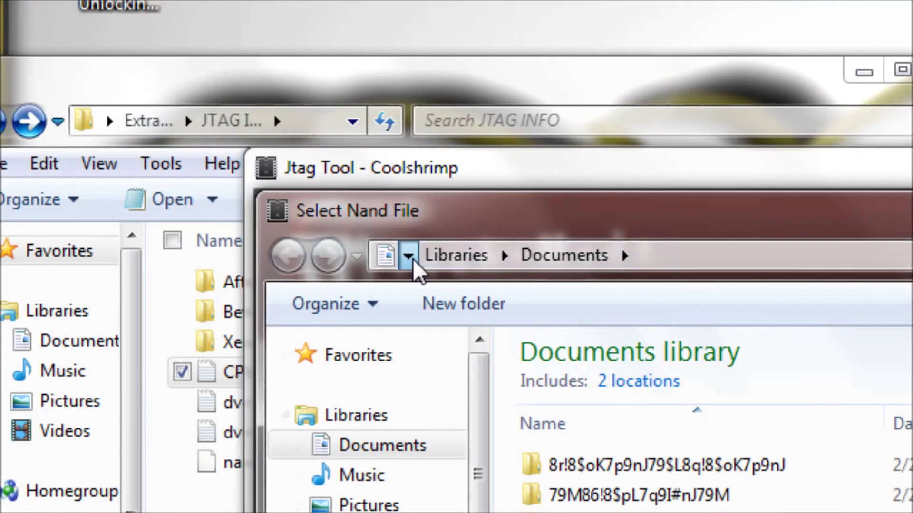
{"action": "left_click", "coordinate": [413, 259]}
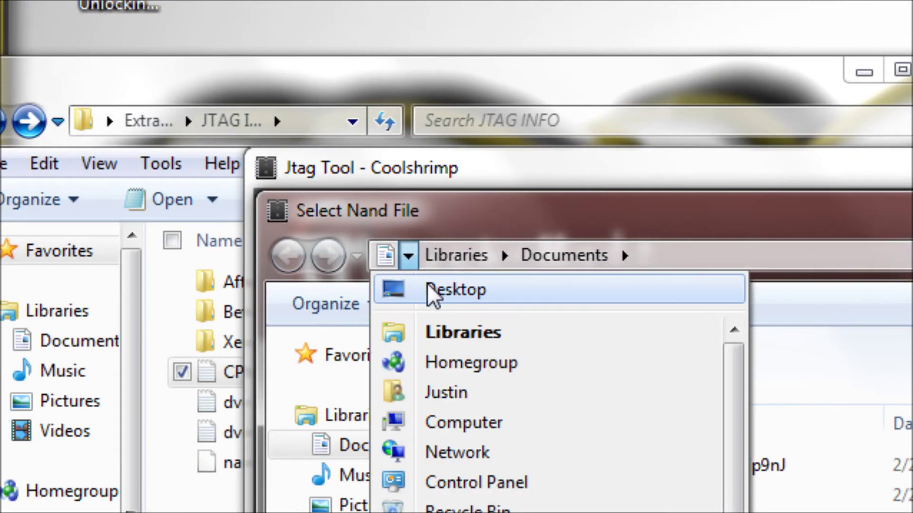
{"action": "left_click", "coordinate": [427, 288]}
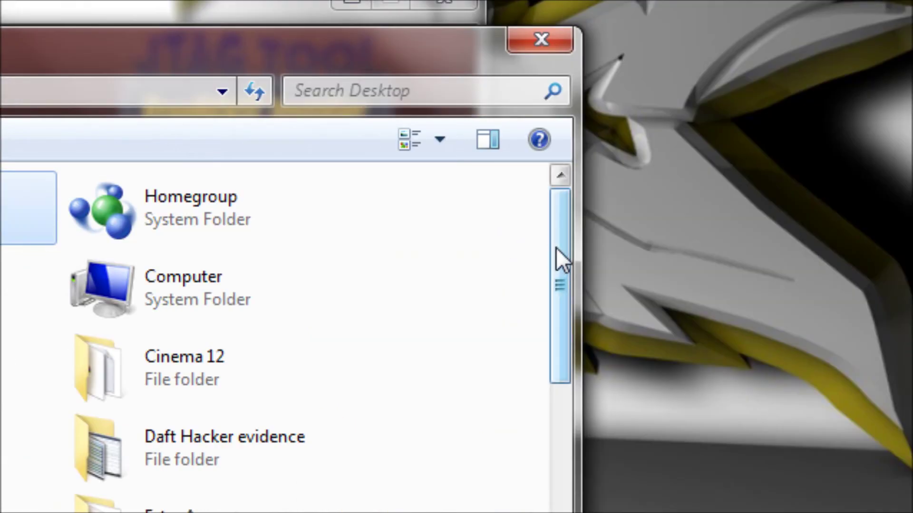
{"action": "left_click_drag", "start_coordinate": [556, 248], "coordinate": [566, 381]}
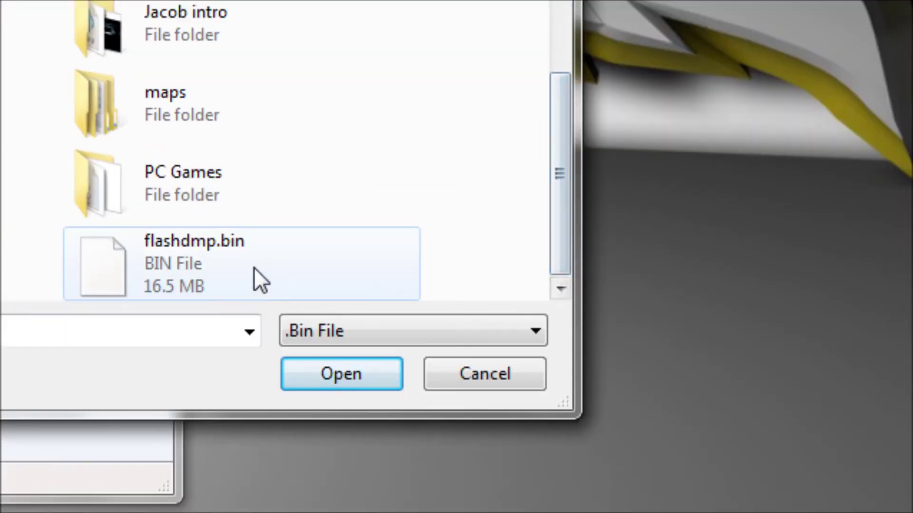
{"action": "left_click", "coordinate": [254, 268]}
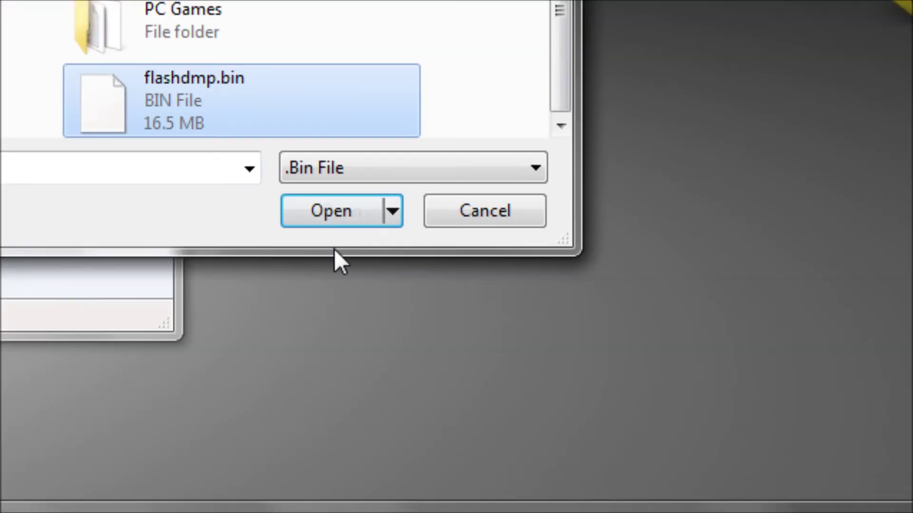
{"action": "left_click", "coordinate": [329, 211]}
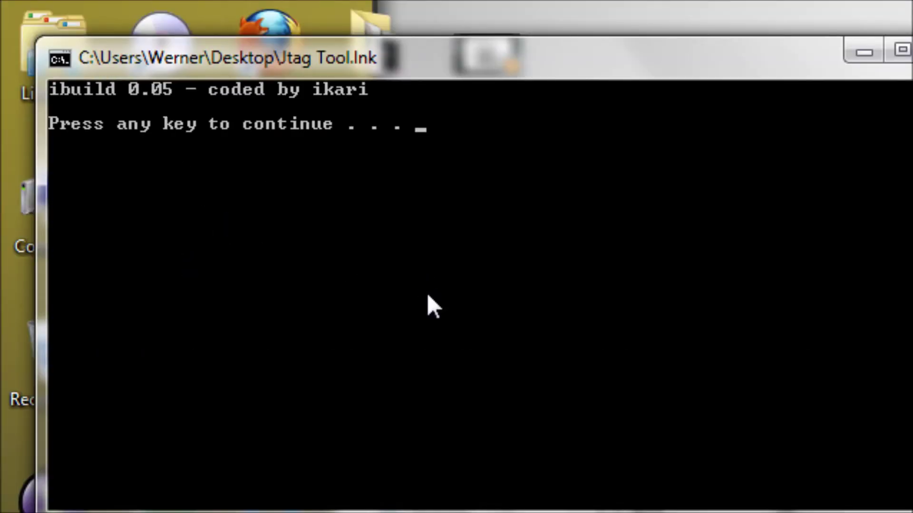
Continue past the ibuild pause so fbBuild finishes FreeBOOT.bin for Xenon.
{"action": "key", "text": "Return"}
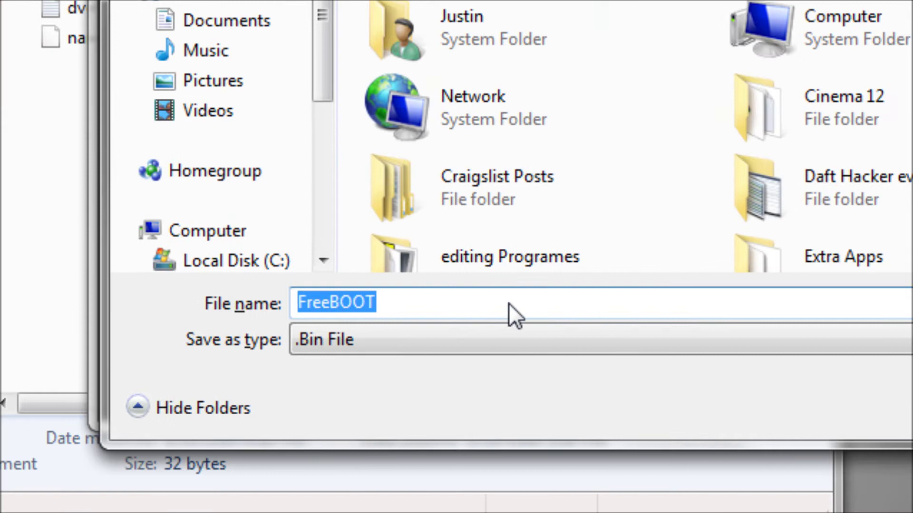
Save the FreeBOOT image as updflash.bin on the Desktop and dismiss the confirmation.
{"action": "key", "text": "BackSpace"}
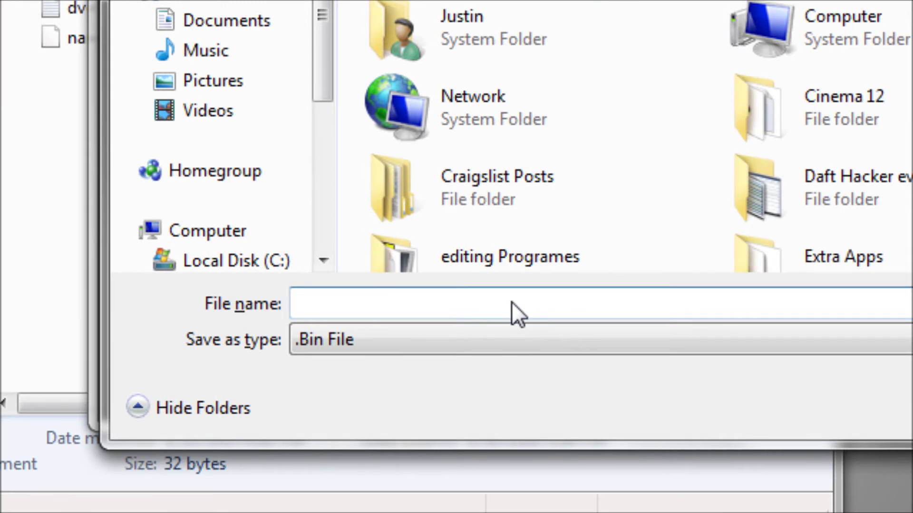
{"action": "type", "text": "up"}
{"action": "type", "text": "d"}
{"action": "type", "text": "flash"}
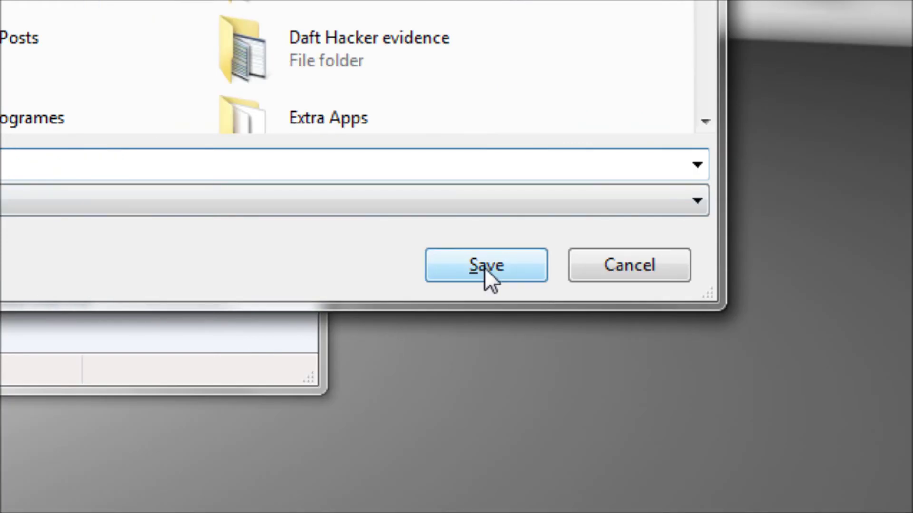
{"action": "left_click", "coordinate": [484, 268]}
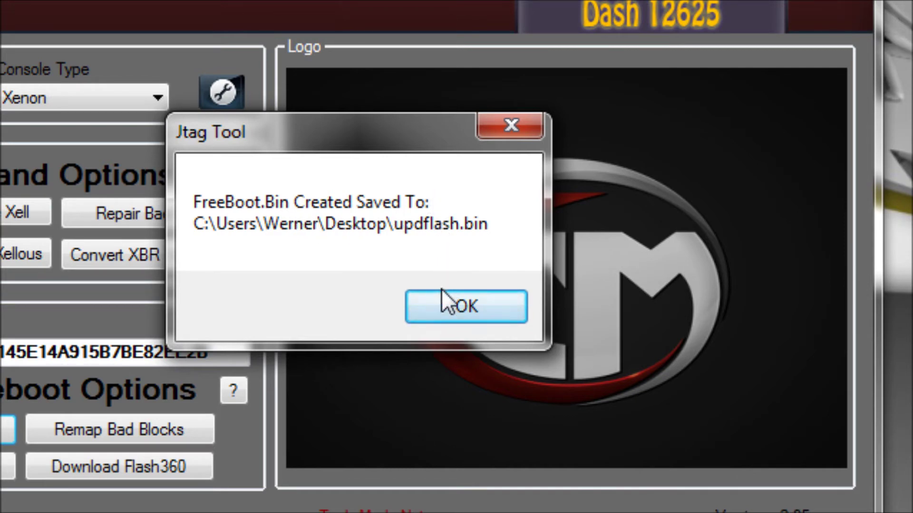
{"action": "left_click", "coordinate": [445, 304]}
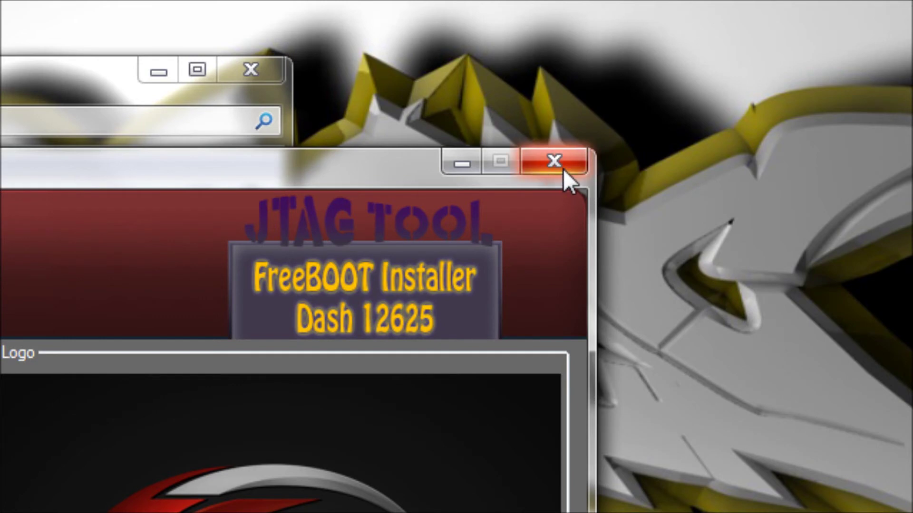
Close Jtag Tool and move updflash.bin beside the other desktop files.
{"action": "left_click", "coordinate": [555, 161]}
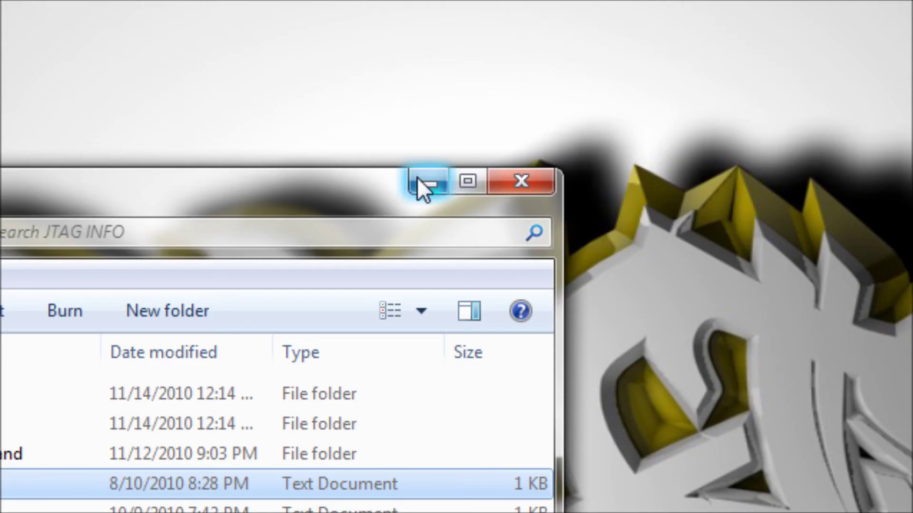
{"action": "left_click", "coordinate": [429, 182]}
{"action": "left_click", "coordinate": [388, 212]}
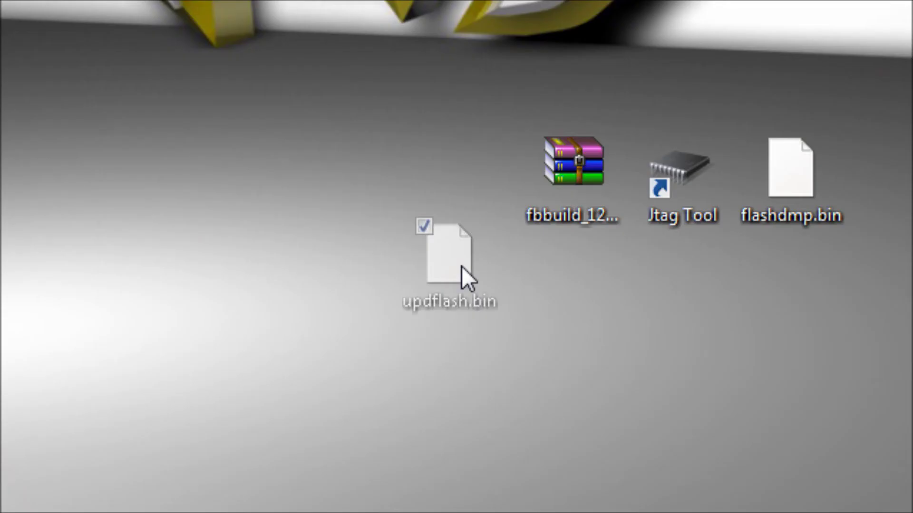
{"action": "left_click_drag", "start_coordinate": [387, 212], "coordinate": [441, 184]}
{"action": "left_click", "coordinate": [399, 248]}
{"action": "left_click", "coordinate": [484, 193]}
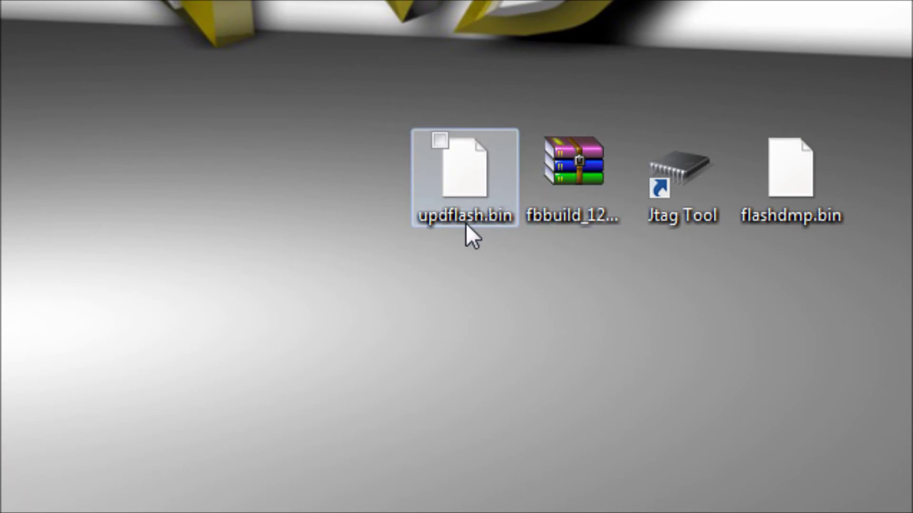
{"action": "left_click", "coordinate": [403, 222]}
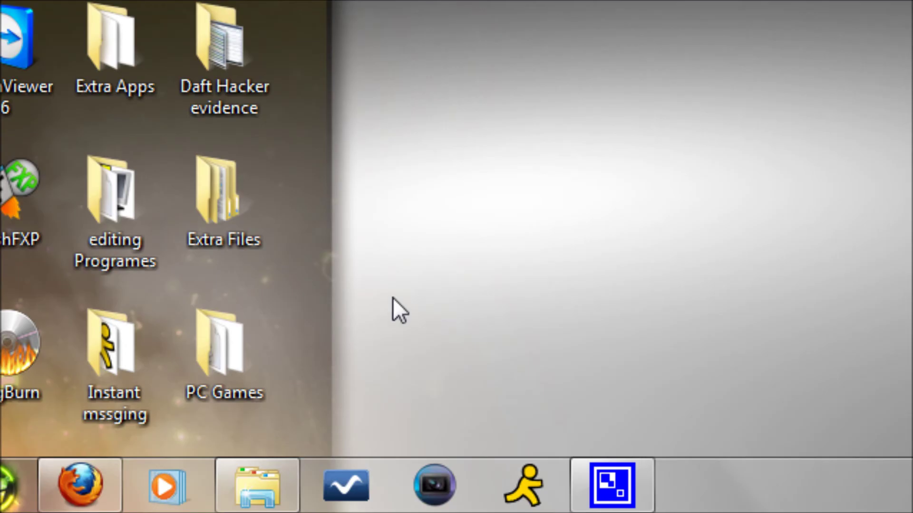
Launch 360 Flash Tool from the Extra Apps folder, after checking Extra Files.
{"action": "double_click", "coordinate": [223, 203]}
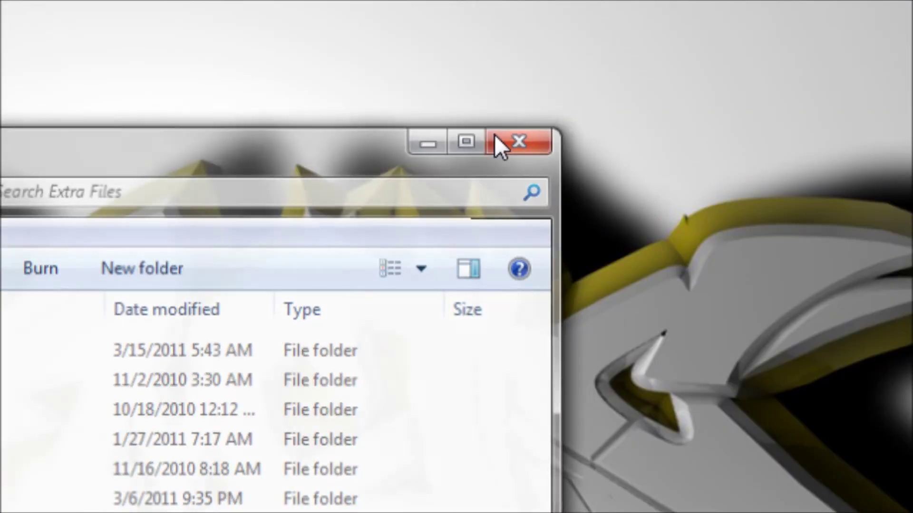
{"action": "left_click", "coordinate": [499, 142]}
{"action": "double_click", "coordinate": [163, 271]}
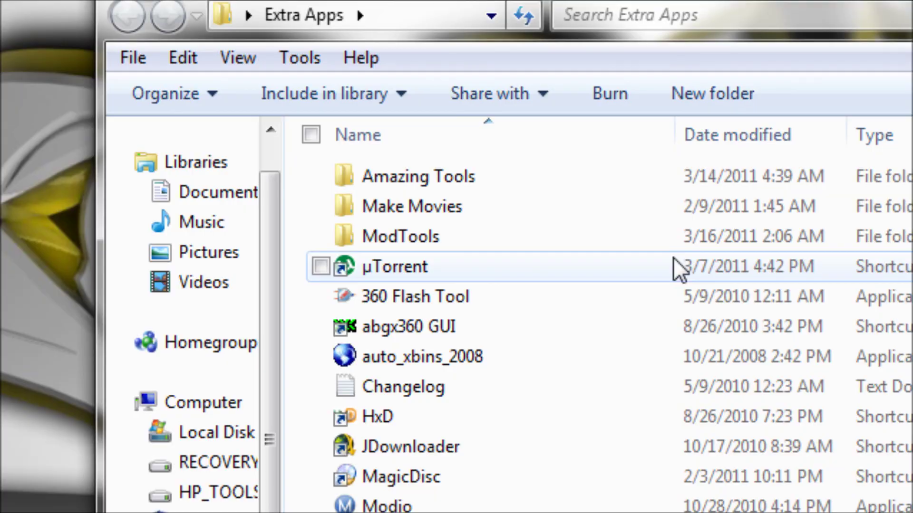
{"action": "left_click", "coordinate": [476, 298]}
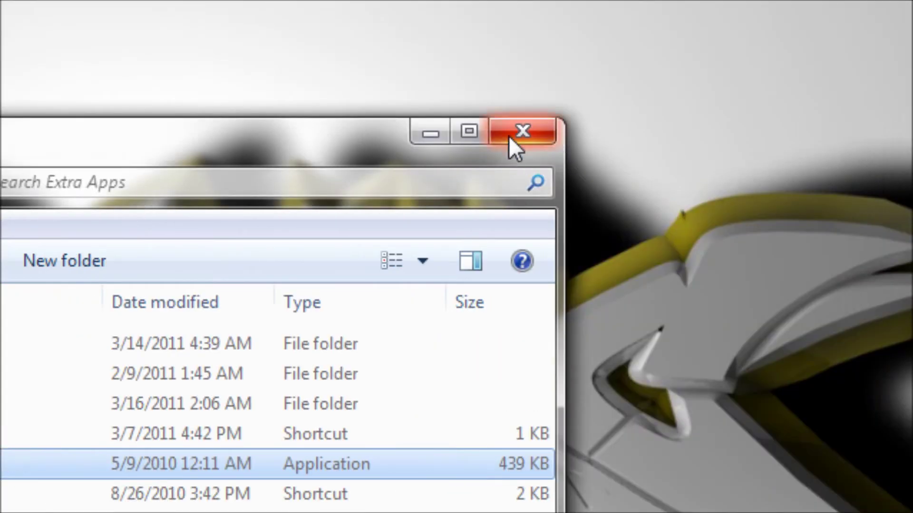
{"action": "left_click", "coordinate": [509, 136]}
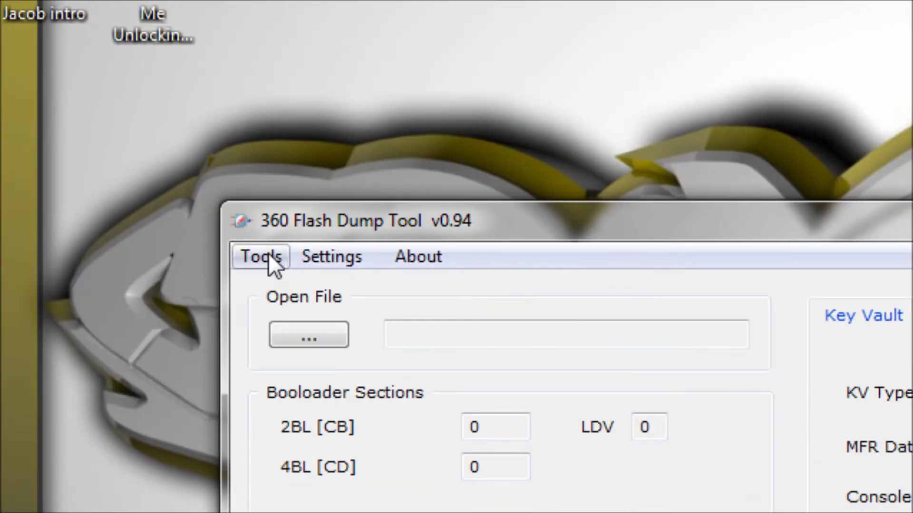
Load updflash.bin from the Desktop into 360 Flash Dump Tool.
{"action": "left_click", "coordinate": [309, 335]}
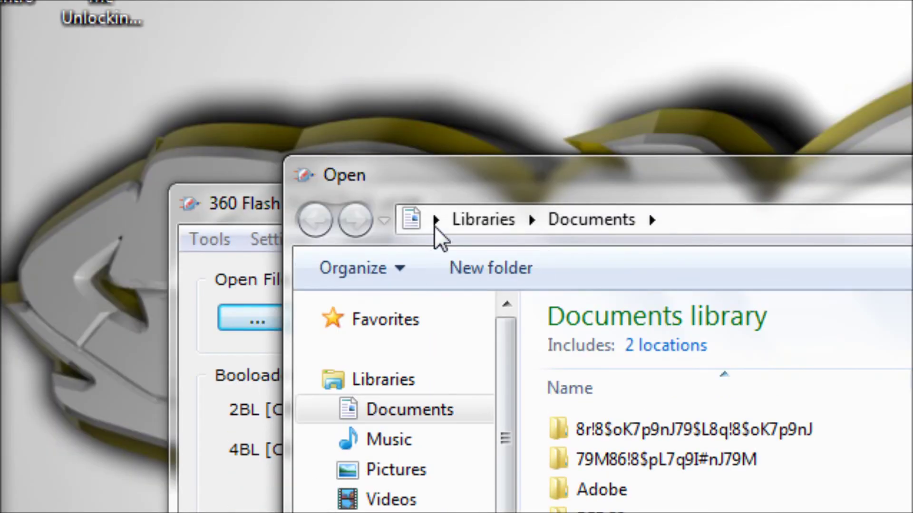
{"action": "left_click", "coordinate": [434, 220]}
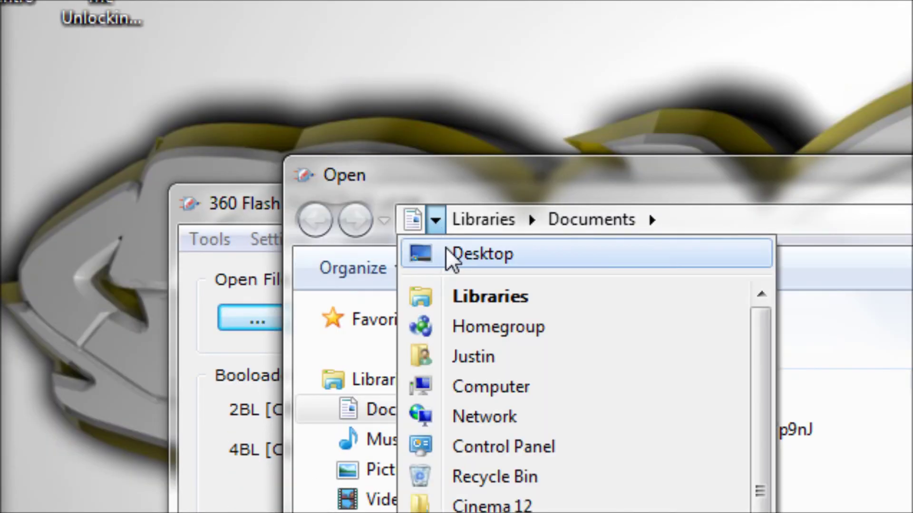
{"action": "left_click", "coordinate": [452, 258]}
{"action": "left_click_drag", "start_coordinate": [586, 243], "coordinate": [579, 364]}
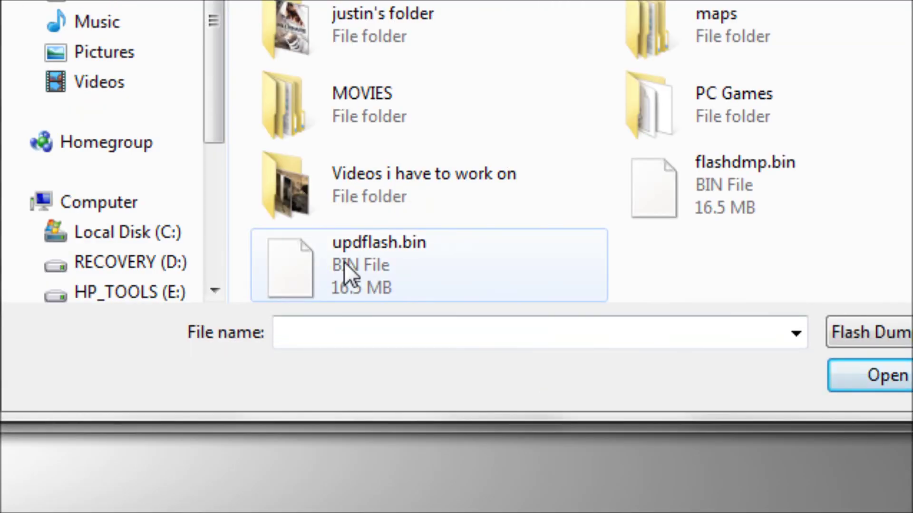
{"action": "left_click", "coordinate": [351, 270]}
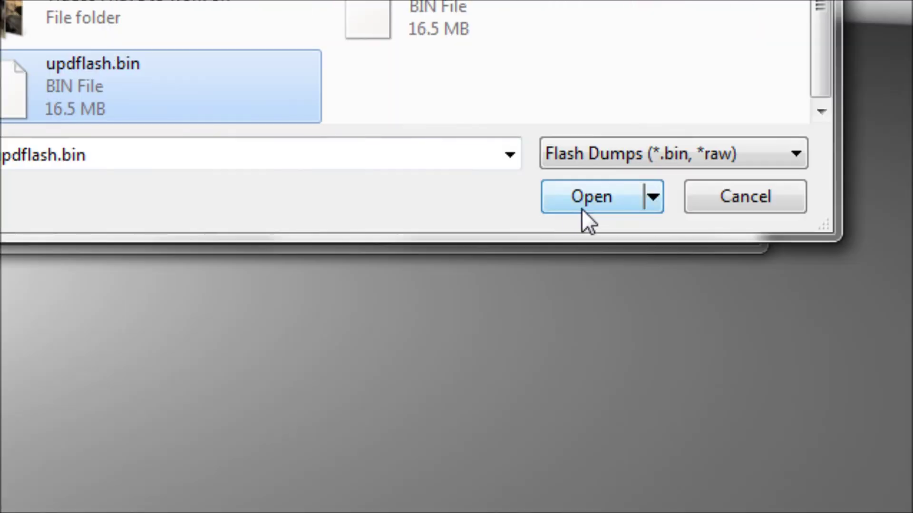
{"action": "left_click", "coordinate": [581, 209]}
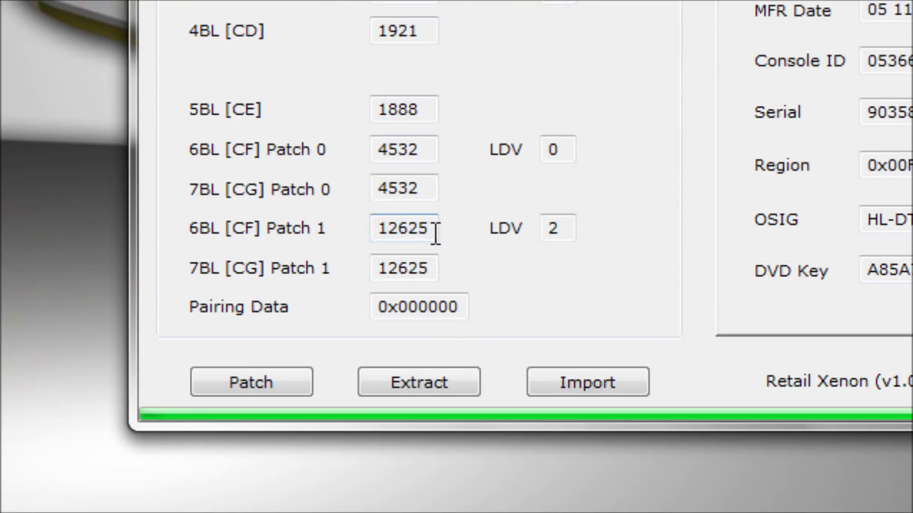
Check that the 6BL [CF] and 7BL [CG] Patch 1 values both read 12625.
{"action": "left_click", "coordinate": [179, 228]}
{"action": "left_click_drag", "start_coordinate": [178, 228], "coordinate": [97, 228]}
{"action": "left_click", "coordinate": [182, 229]}
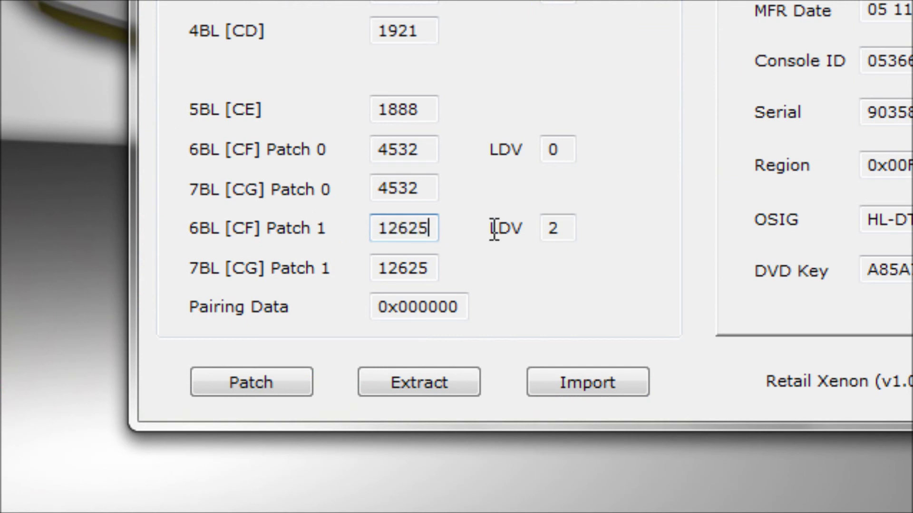
{"action": "left_click_drag", "start_coordinate": [434, 269], "coordinate": [353, 259]}
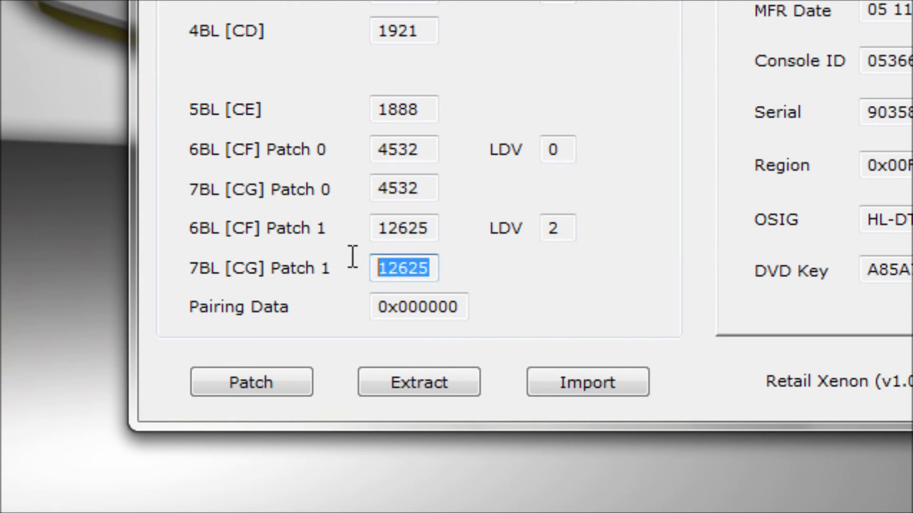
{"action": "left_click", "coordinate": [437, 270]}
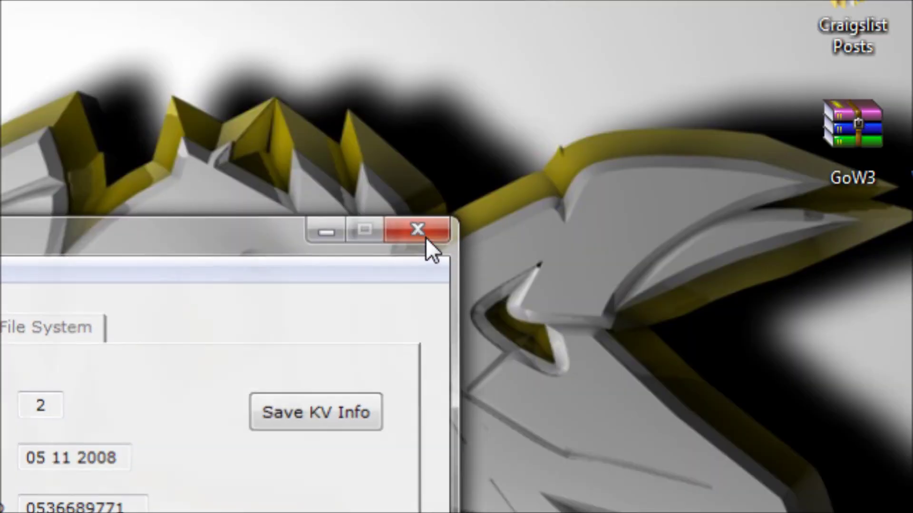
Close 360 Flash Dump Tool, returning to the desktop with updflash.bin.
{"action": "left_click", "coordinate": [426, 234]}
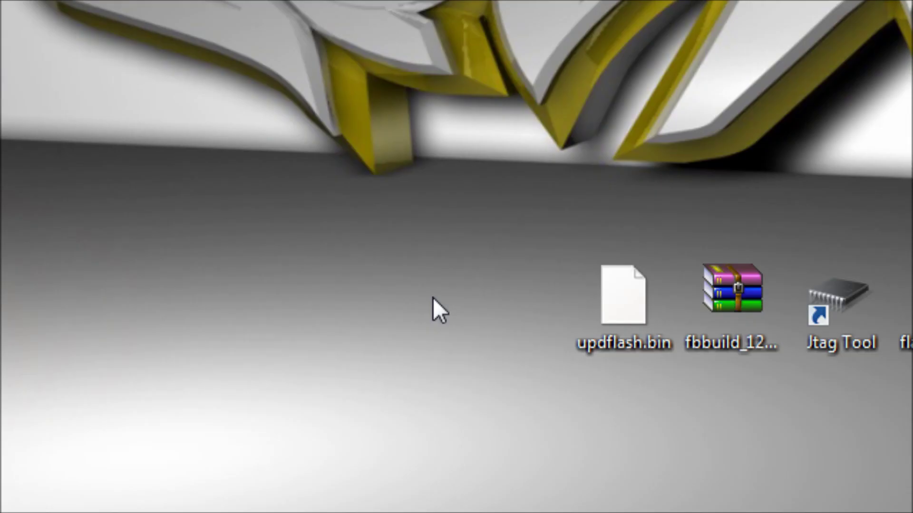